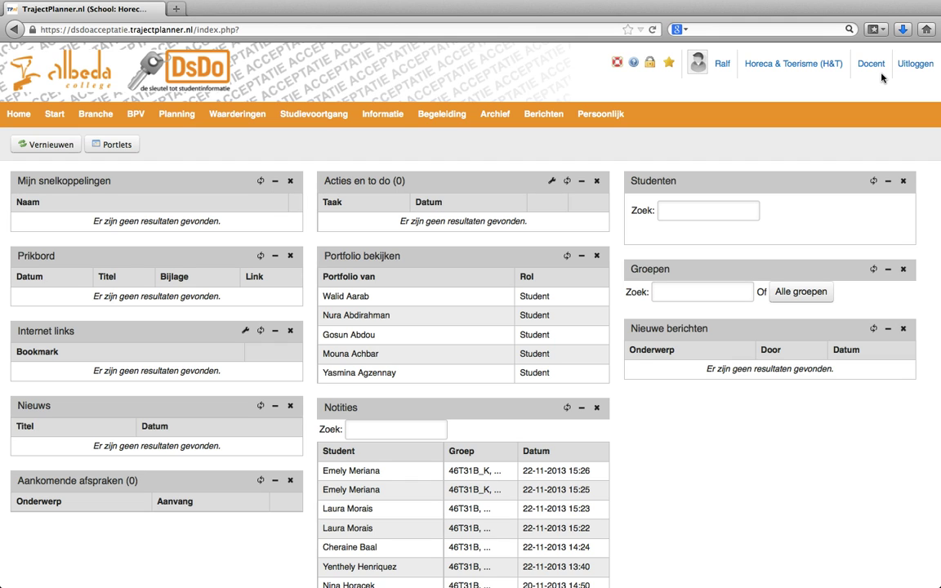
Step: Open the Vakwaarderingen overview under Waarderingen and filter it with the search text "TL2F1 mms"
{"action": "mouse_move", "coordinate": [250, 115]}
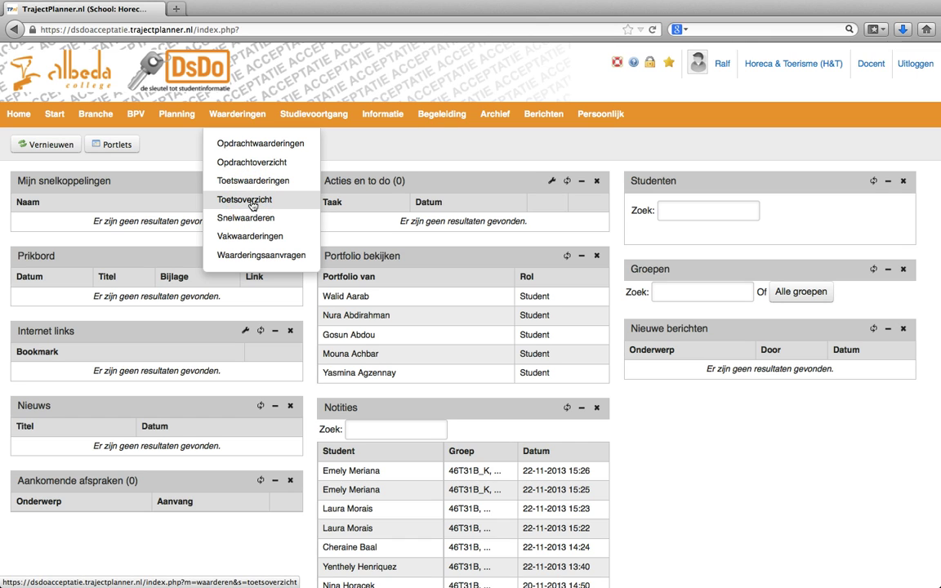
{"action": "left_click", "coordinate": [246, 237]}
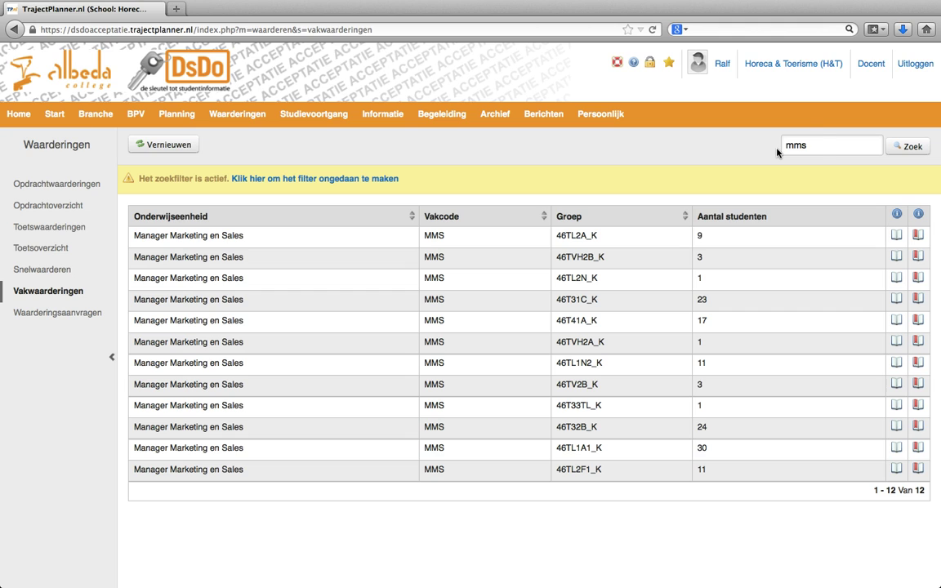
{"action": "left_click", "coordinate": [809, 146]}
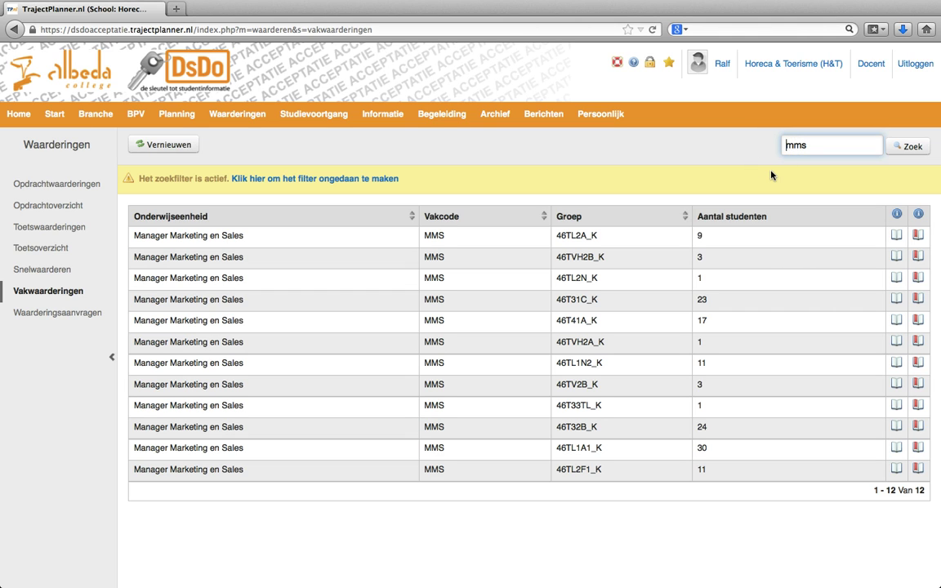
{"action": "type", "text": "TL2F1"}
{"action": "key", "text": "Return"}
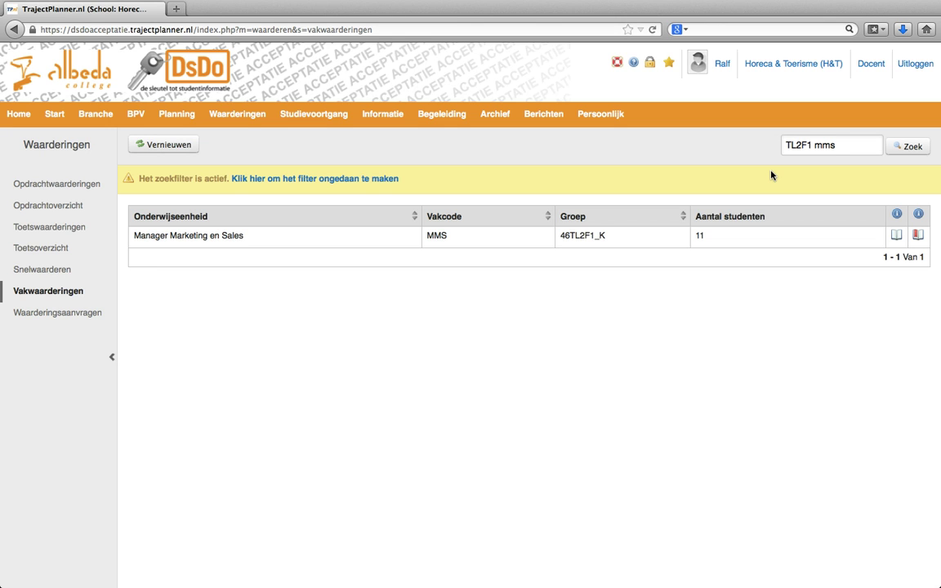
Step: Open the grade entry form for group 46TL2F1_K and select the test Manager Marketing en Sales 2
{"action": "left_click", "coordinate": [895, 237]}
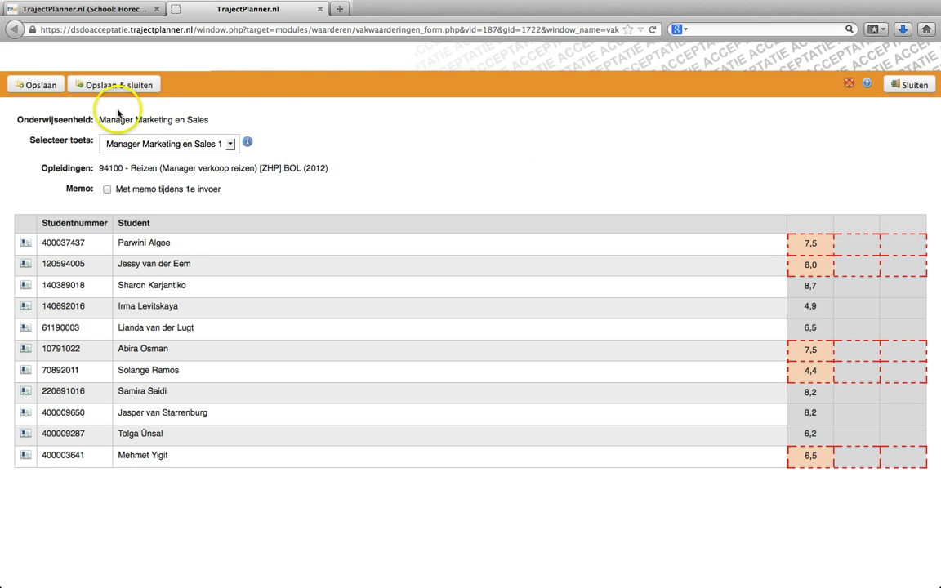
{"action": "left_click", "coordinate": [229, 147]}
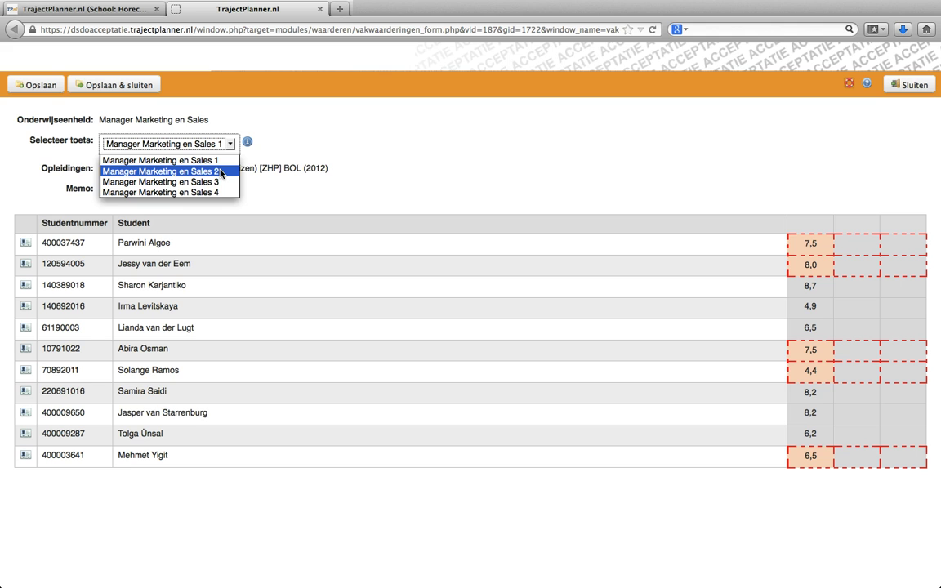
{"action": "left_click", "coordinate": [219, 172]}
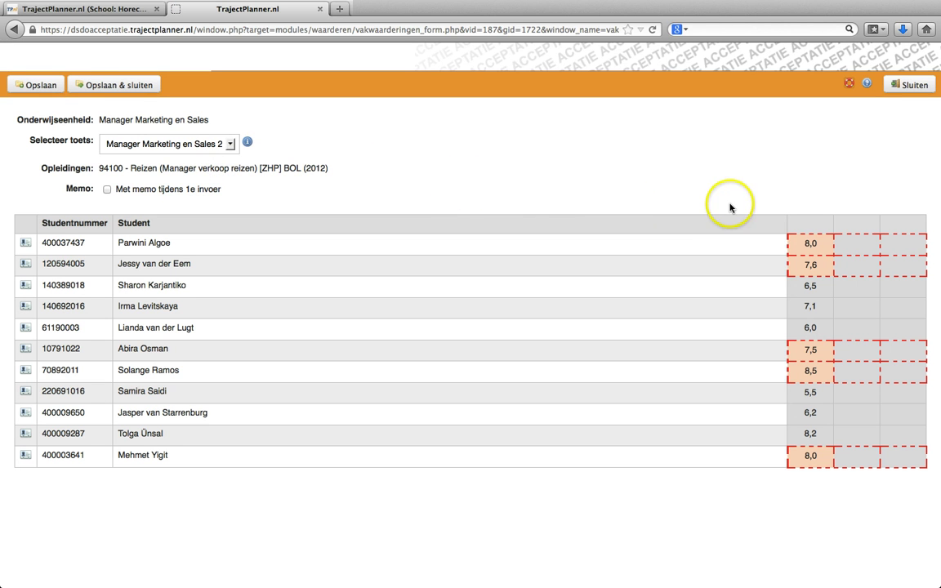
Step: Request deletion of the first listed student's 8,0 grade dated 29-06-2013 with the remark "Fout ingevoerd", and close the grade history
{"action": "left_click", "coordinate": [811, 245]}
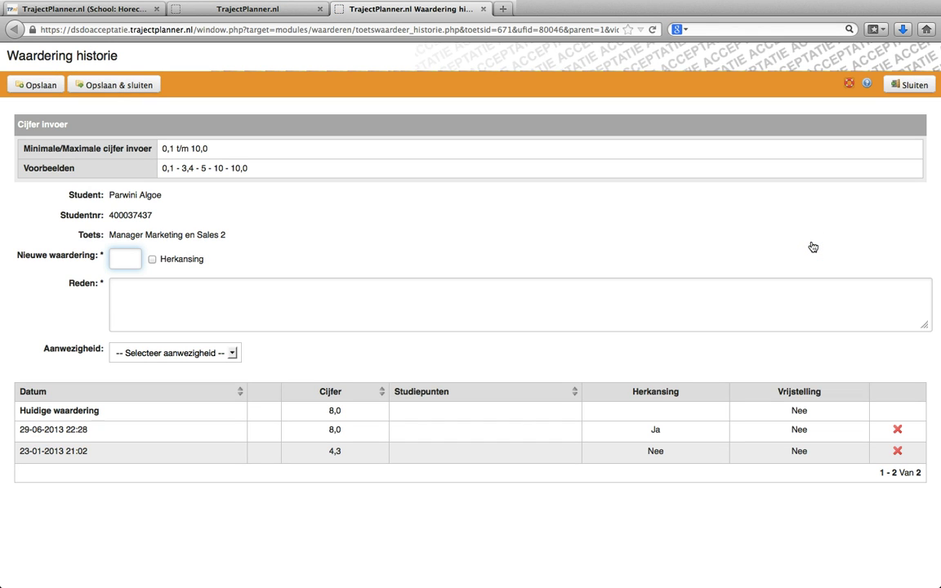
{"action": "left_click", "coordinate": [897, 430]}
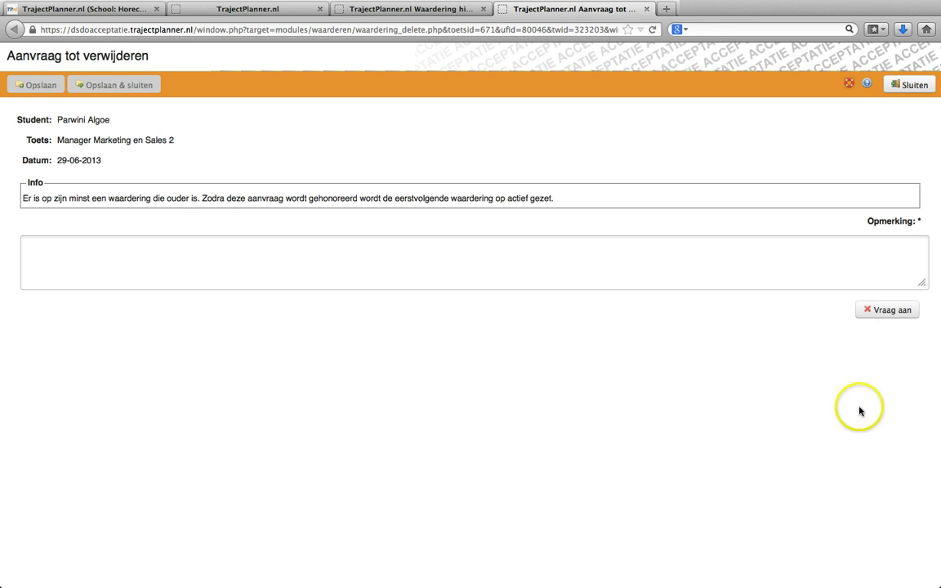
{"action": "left_click", "coordinate": [601, 250]}
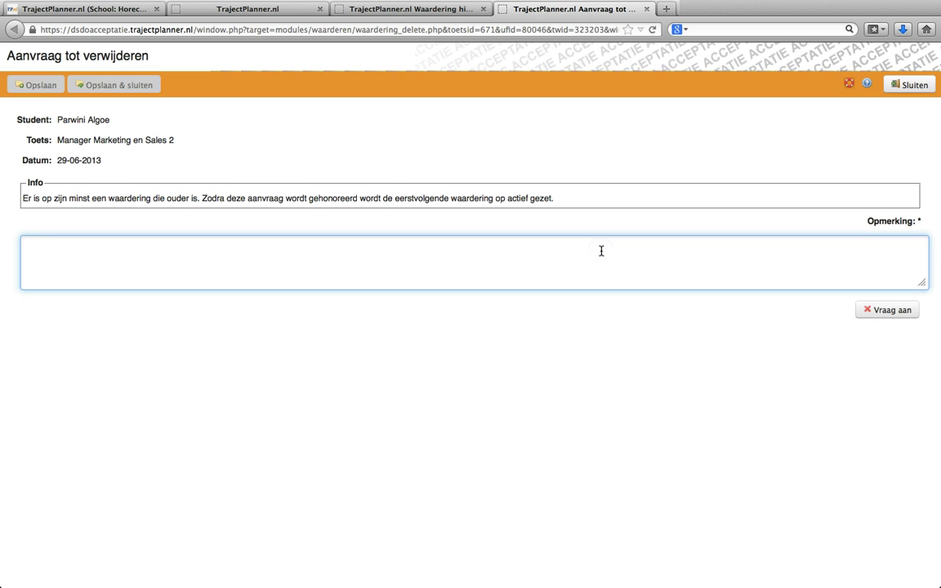
{"action": "type", "text": "Fout ingevoerd"}
{"action": "left_click", "coordinate": [899, 311]}
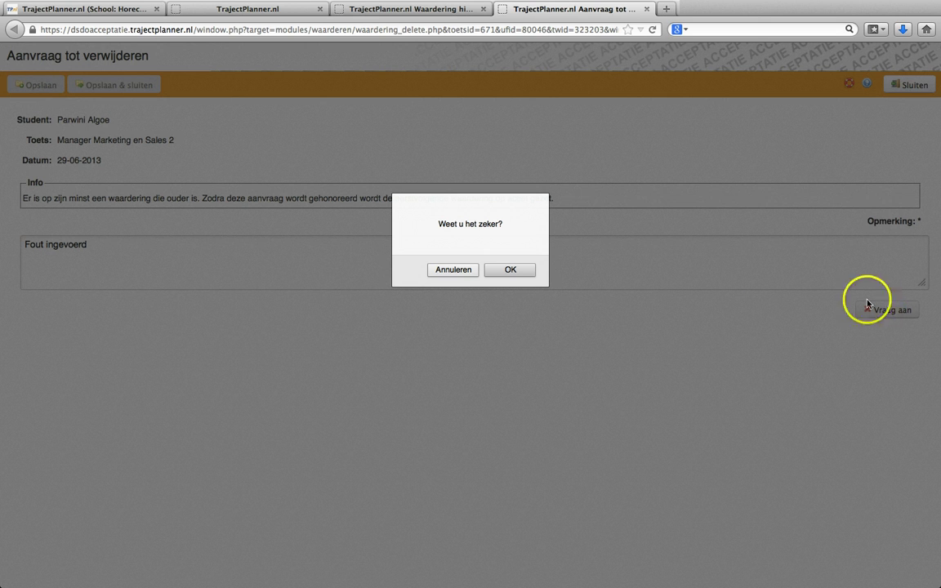
{"action": "left_click", "coordinate": [510, 270]}
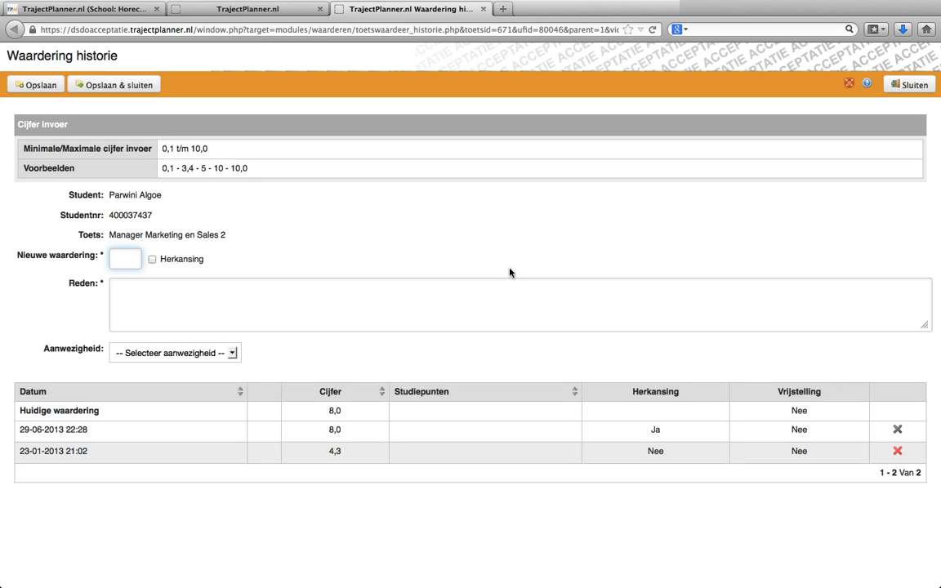
{"action": "left_click", "coordinate": [706, 341]}
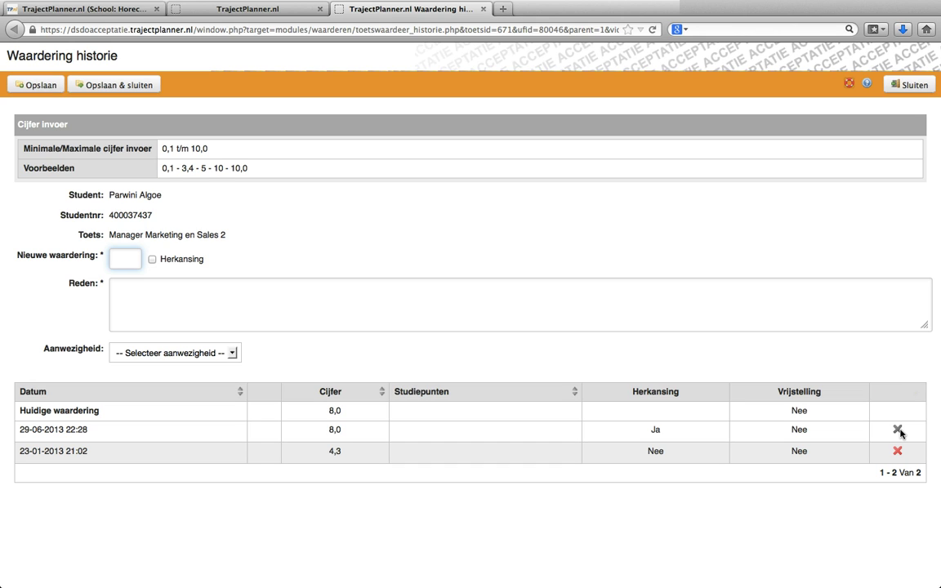
{"action": "left_click", "coordinate": [913, 93]}
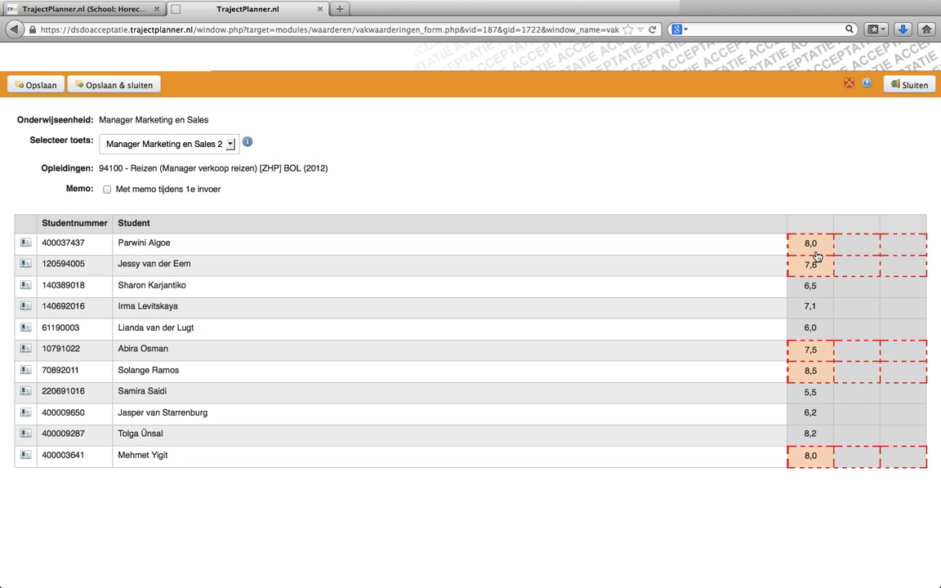
Step: Request deletion of the fifth listed student's 6,0 grade with the remark "Verkeerd ingevuld", and close the grade history
{"action": "left_click", "coordinate": [822, 292]}
{"action": "left_click", "coordinate": [813, 247]}
{"action": "left_click", "coordinate": [815, 302]}
{"action": "left_click", "coordinate": [811, 329]}
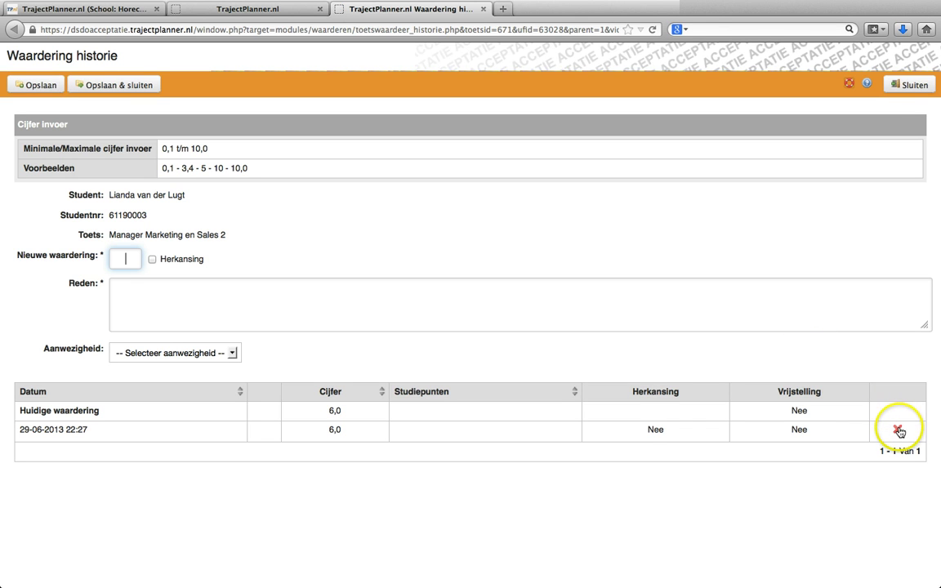
{"action": "left_click", "coordinate": [899, 428]}
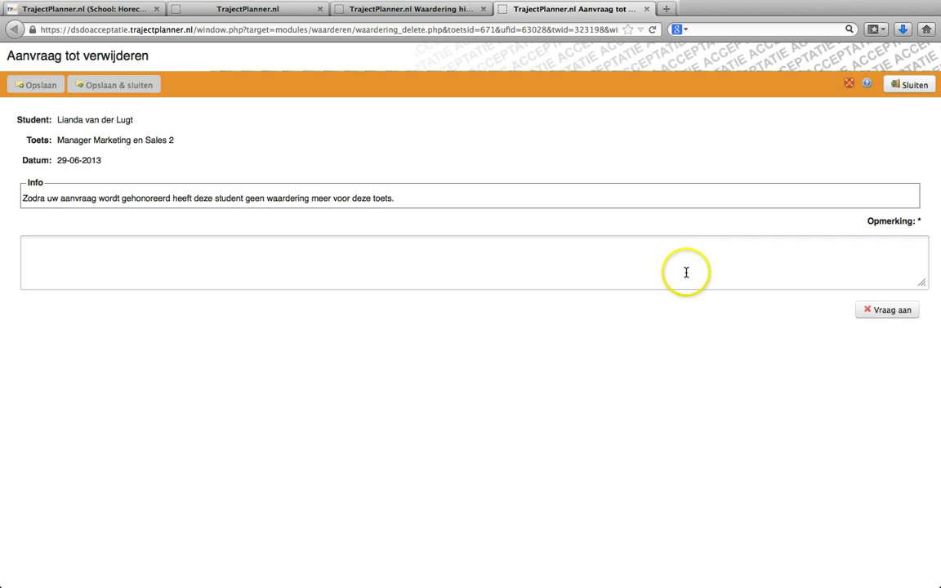
{"action": "left_click", "coordinate": [630, 265]}
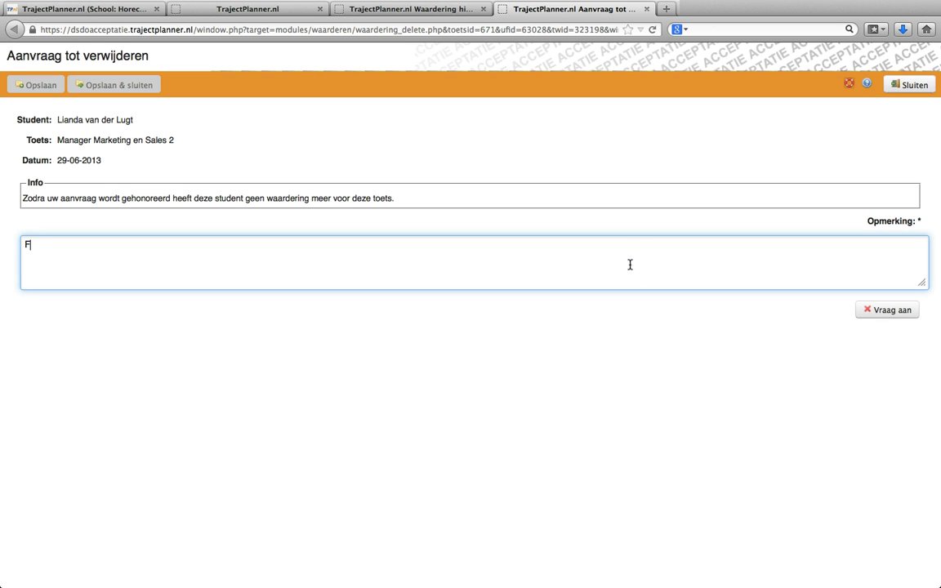
{"action": "type", "text": "Verkeerd ingevuld"}
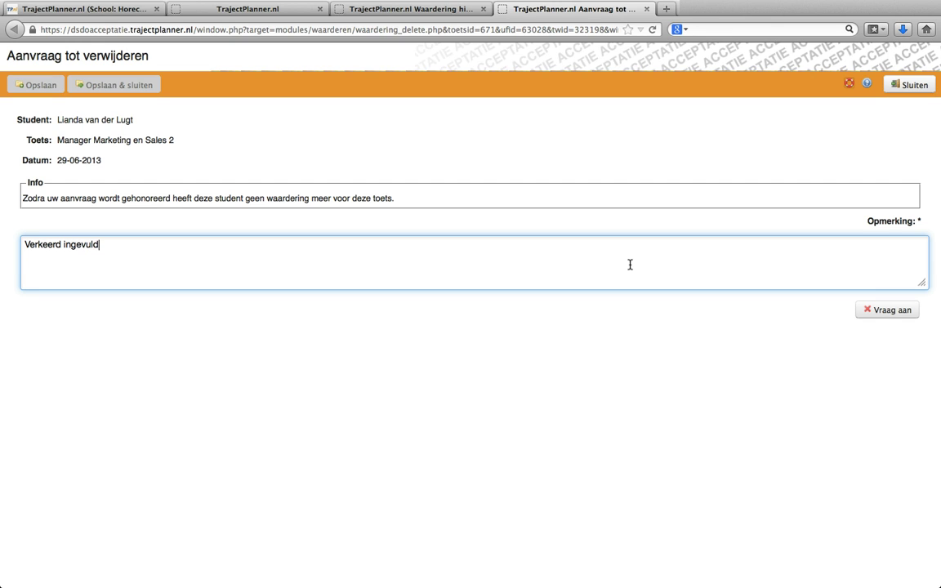
{"action": "left_click", "coordinate": [892, 310]}
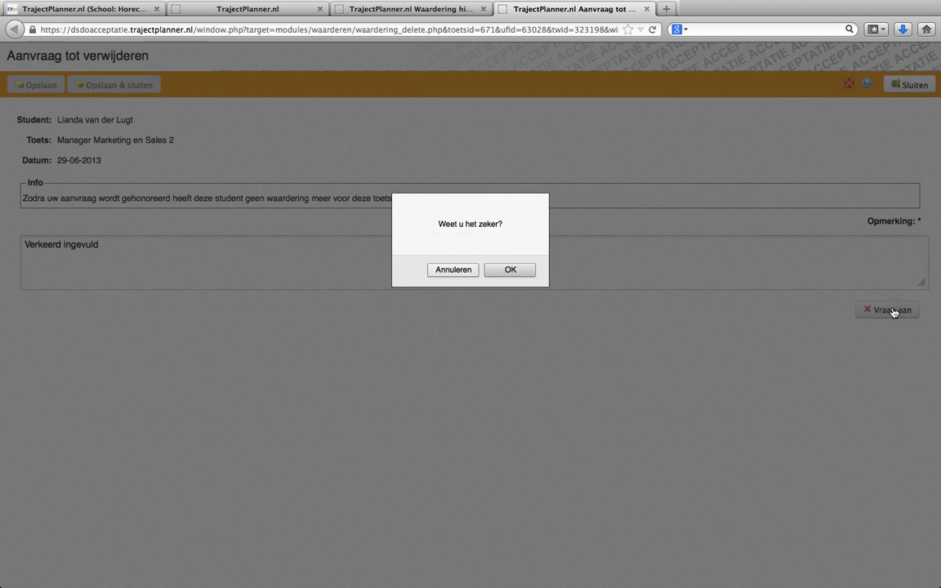
{"action": "left_click", "coordinate": [511, 269]}
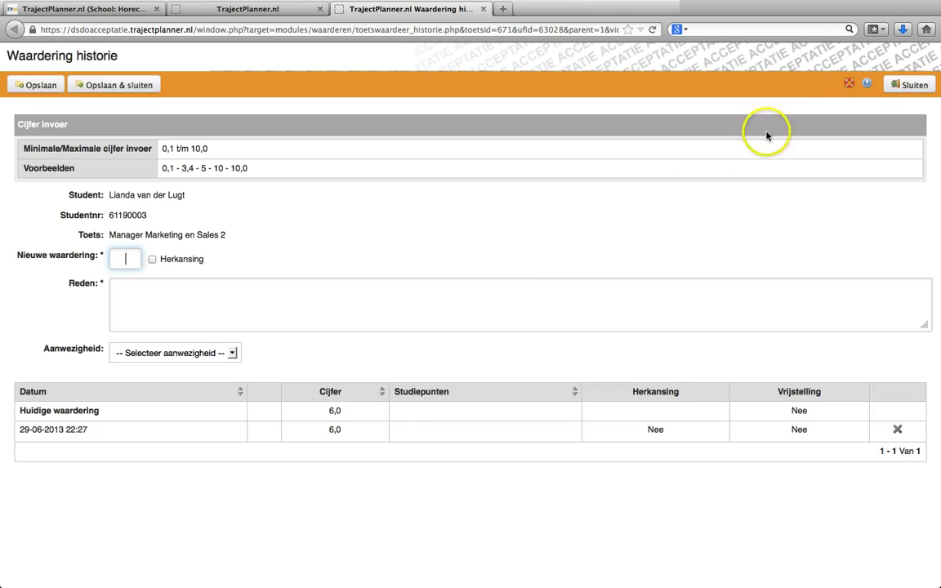
{"action": "left_click", "coordinate": [913, 85]}
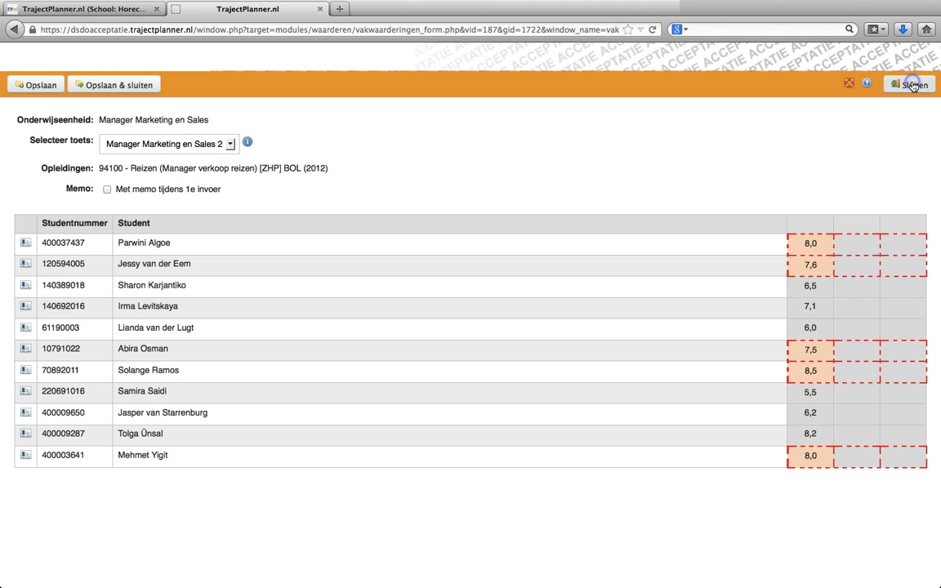
Step: Close the grade entry form and switch the role to Teambeheerder/ BKD-er
{"action": "left_click", "coordinate": [914, 86]}
{"action": "left_click", "coordinate": [557, 271]}
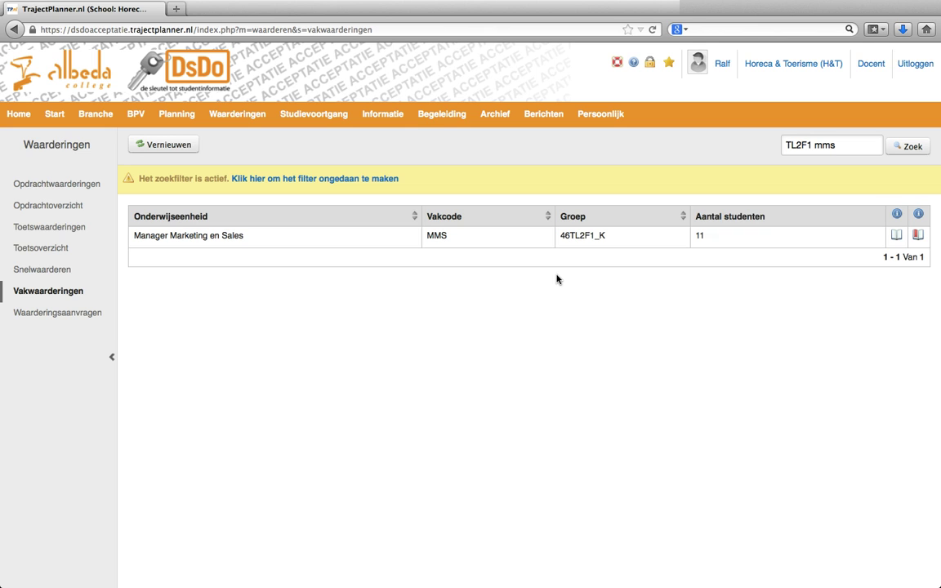
{"action": "left_click", "coordinate": [871, 64]}
{"action": "left_click", "coordinate": [834, 224]}
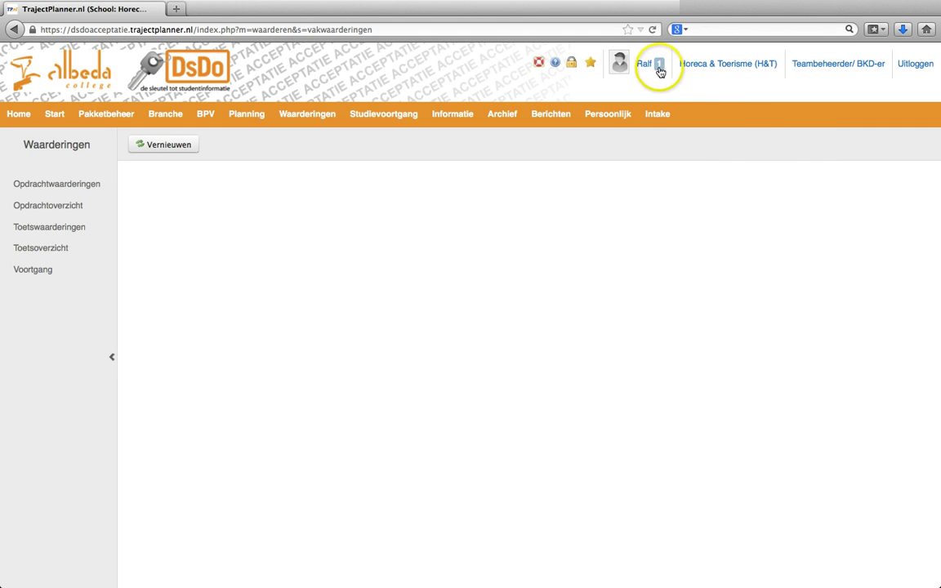
Step: Open the notification about new test deletion requests, delete all grades shown there, and close the overview
{"action": "left_click", "coordinate": [658, 65]}
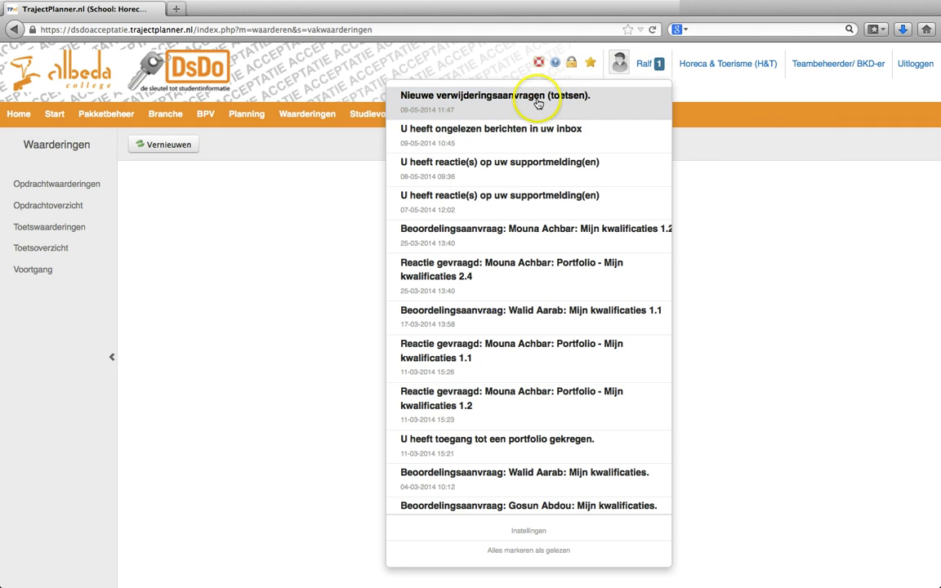
{"action": "left_click", "coordinate": [524, 101]}
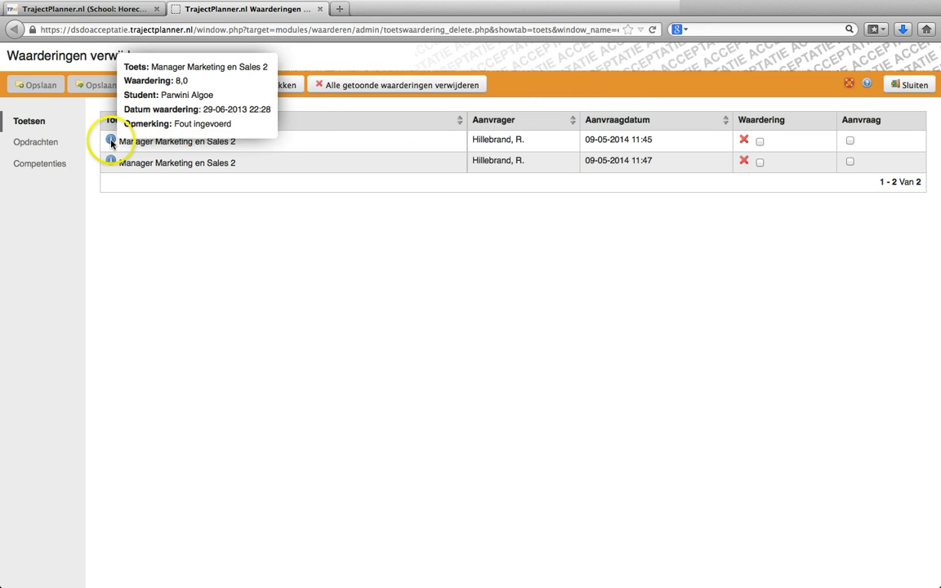
{"action": "mouse_move", "coordinate": [111, 160]}
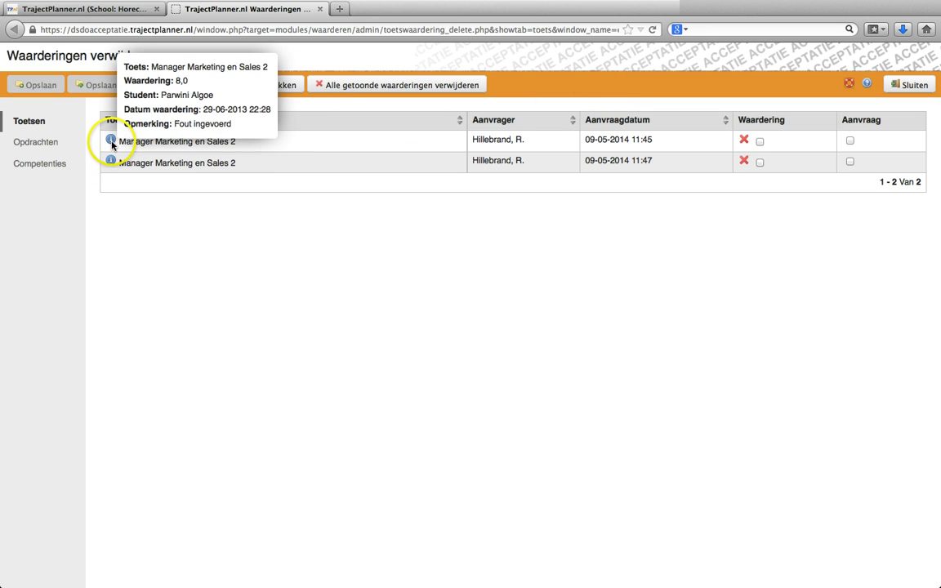
{"action": "left_click", "coordinate": [402, 84]}
{"action": "key", "text": "Return"}
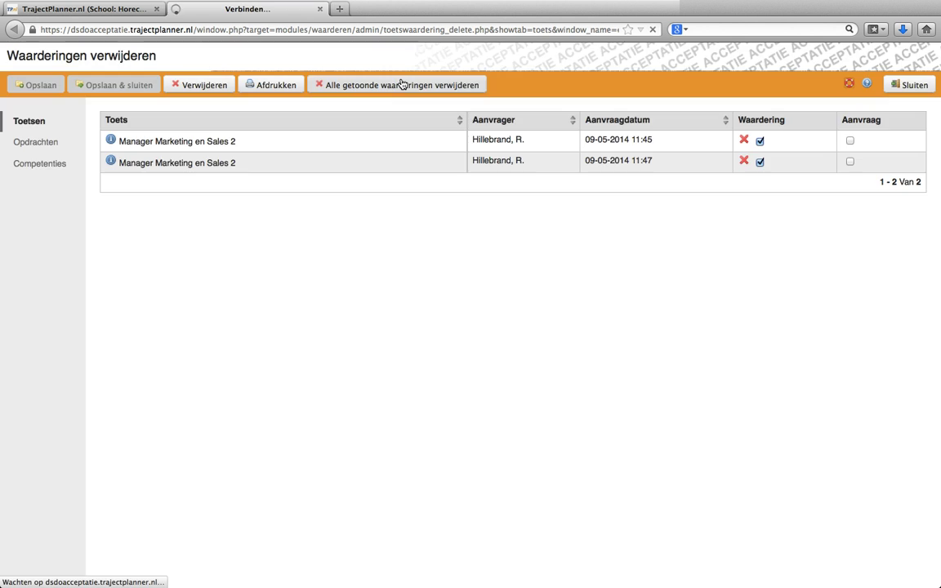
{"action": "left_click", "coordinate": [656, 82]}
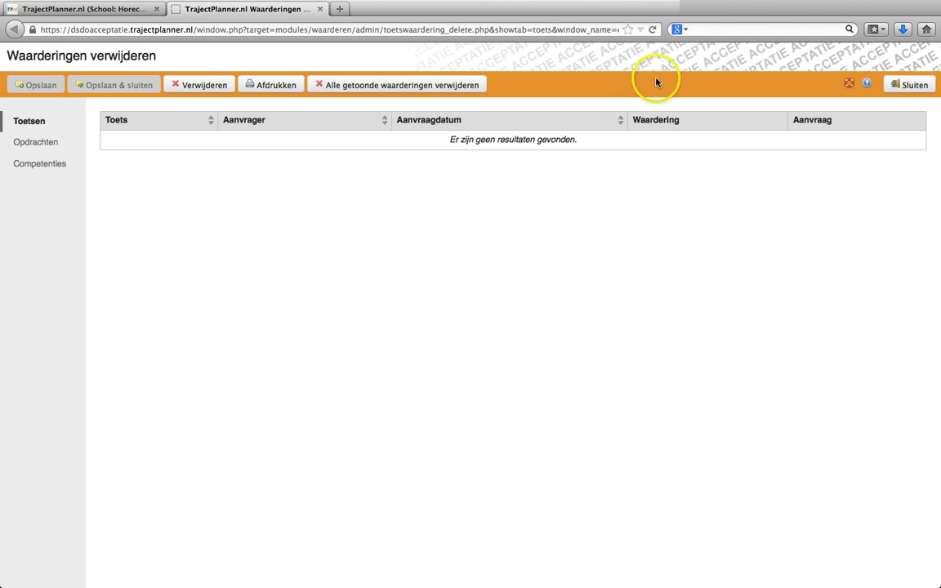
{"action": "left_click", "coordinate": [900, 88]}
Step: Switch the role back to Docent and display group 46TL2F1_K's grades for the test Manager Marketing en Sales 2
{"action": "left_click", "coordinate": [836, 63]}
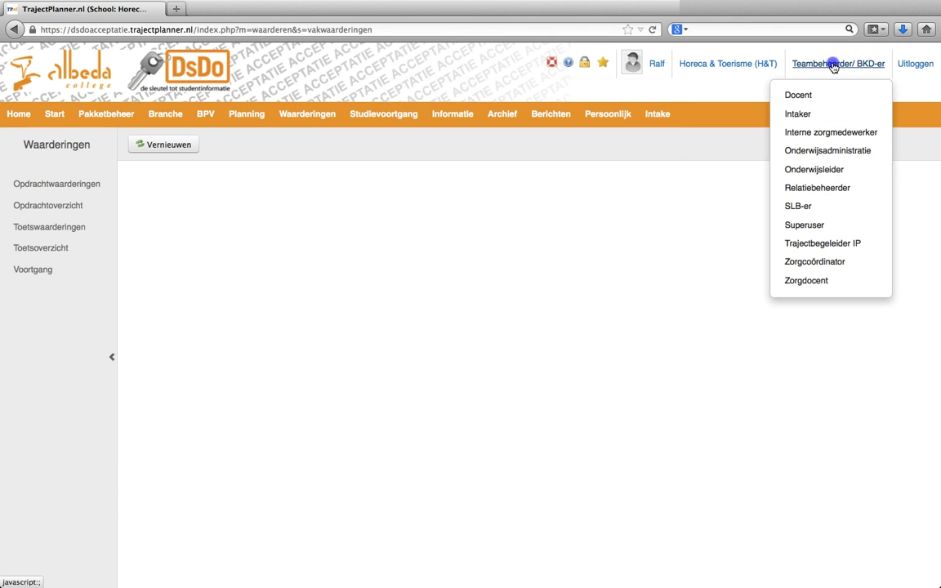
{"action": "left_click", "coordinate": [802, 98]}
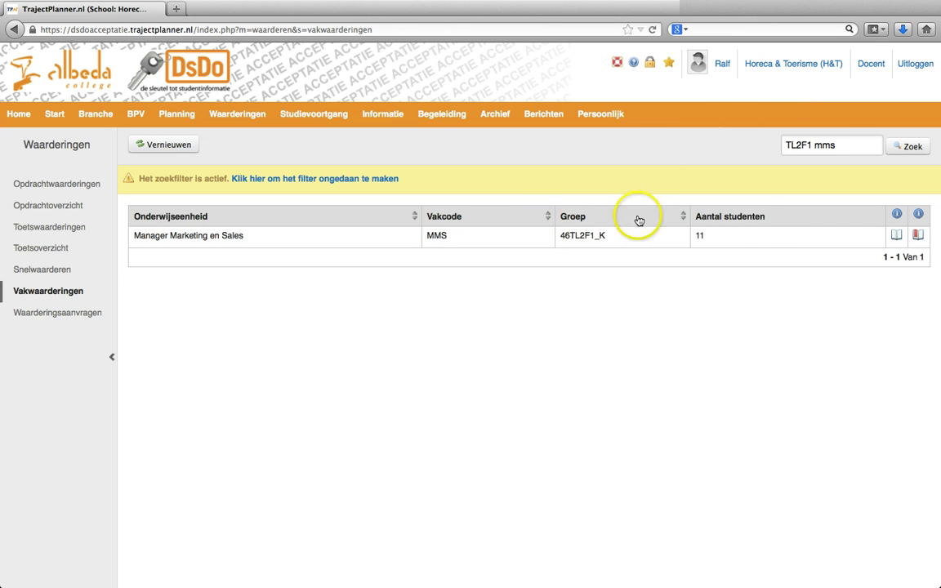
{"action": "left_click", "coordinate": [899, 236]}
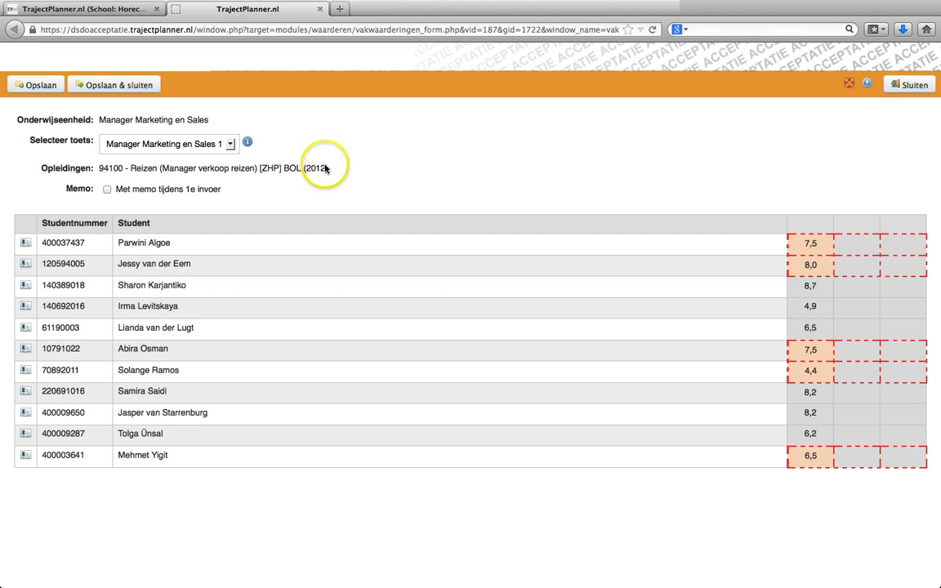
{"action": "left_click", "coordinate": [232, 144]}
{"action": "left_click", "coordinate": [219, 172]}
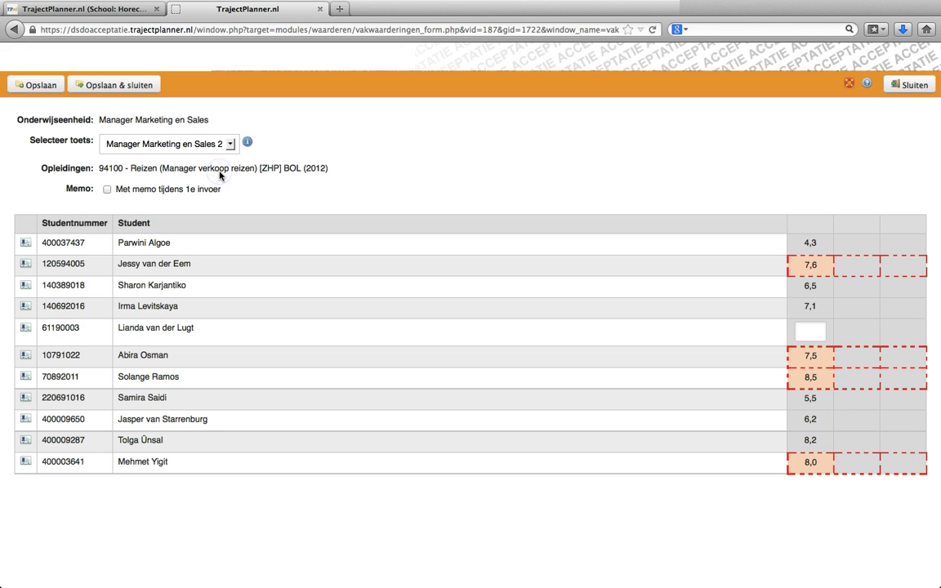